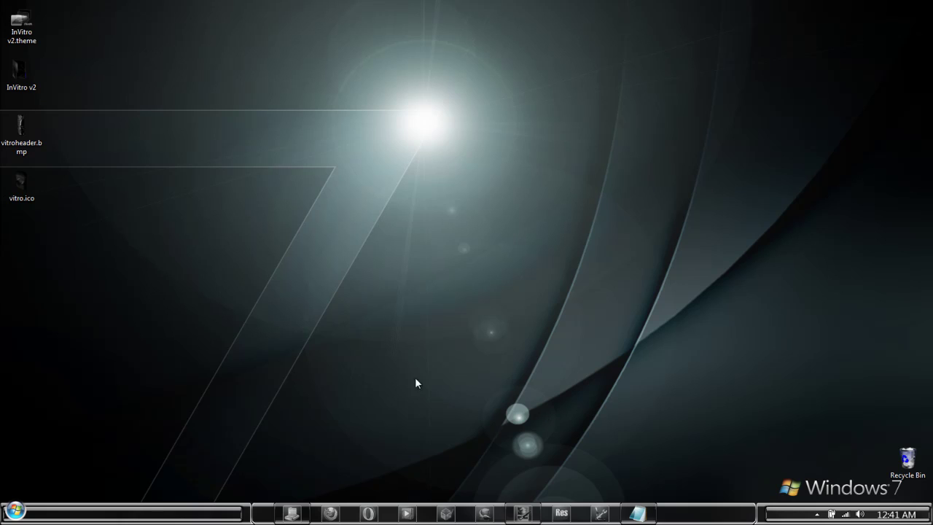
- Check the details of vitro.ico and vitroheader.bmp on the Desktop, then select InVitro v2 and InVitro v2.theme
click(285, 515)
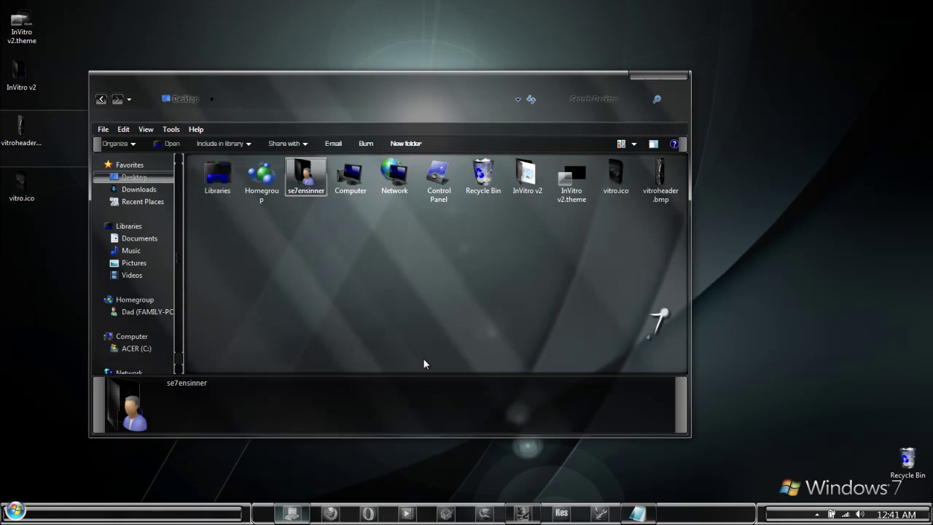
click(537, 246)
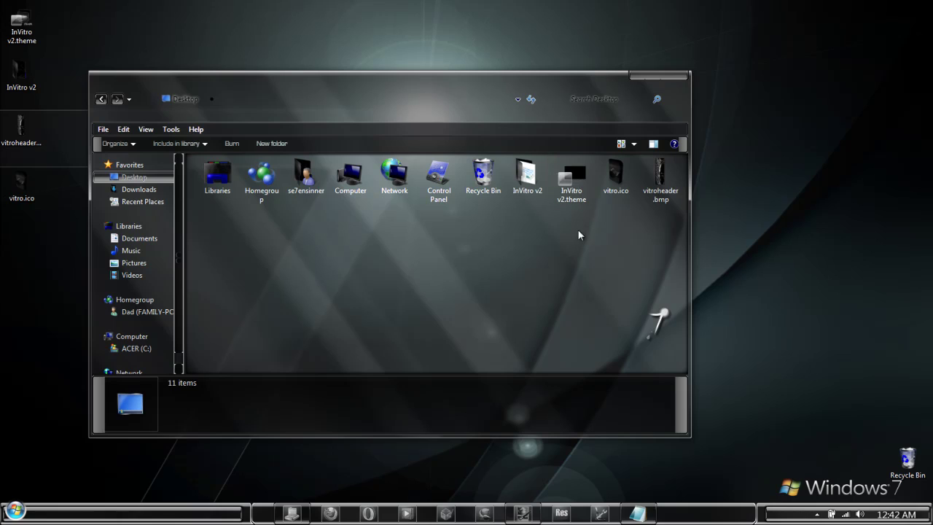
click(622, 179)
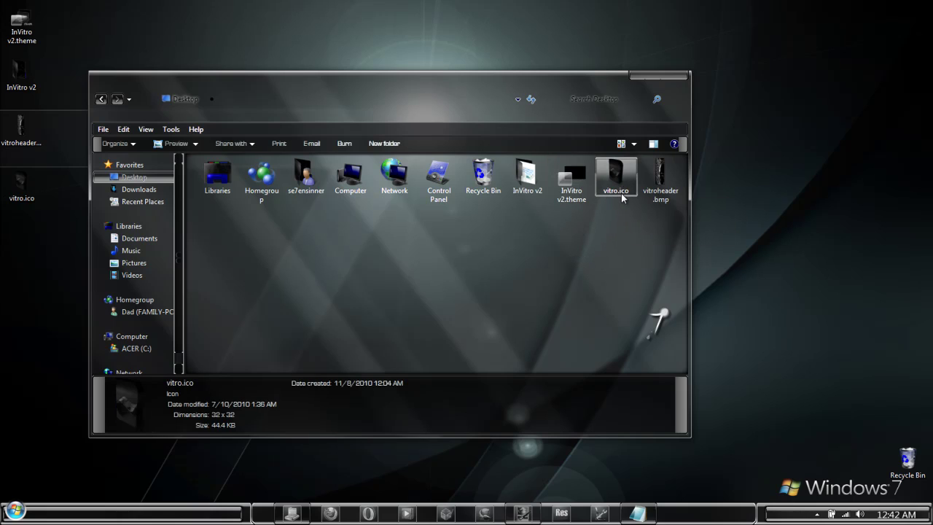
click(611, 276)
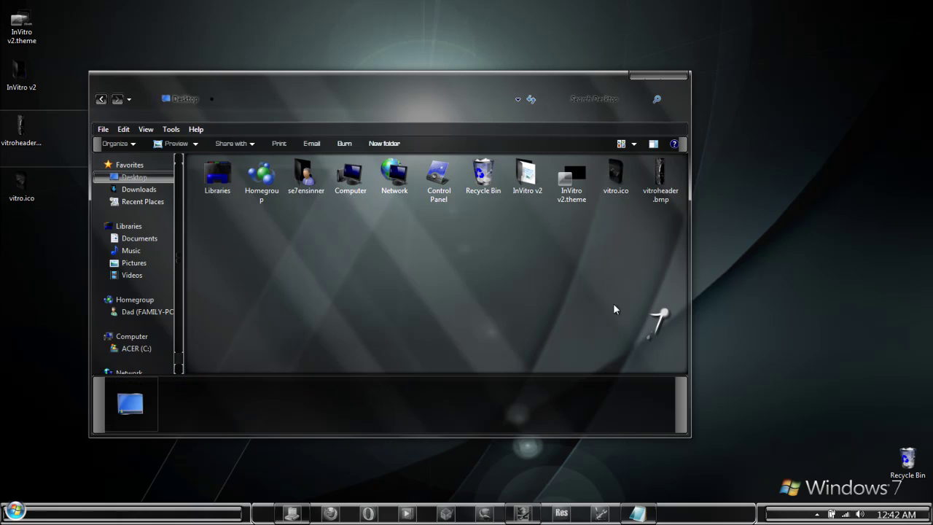
click(666, 198)
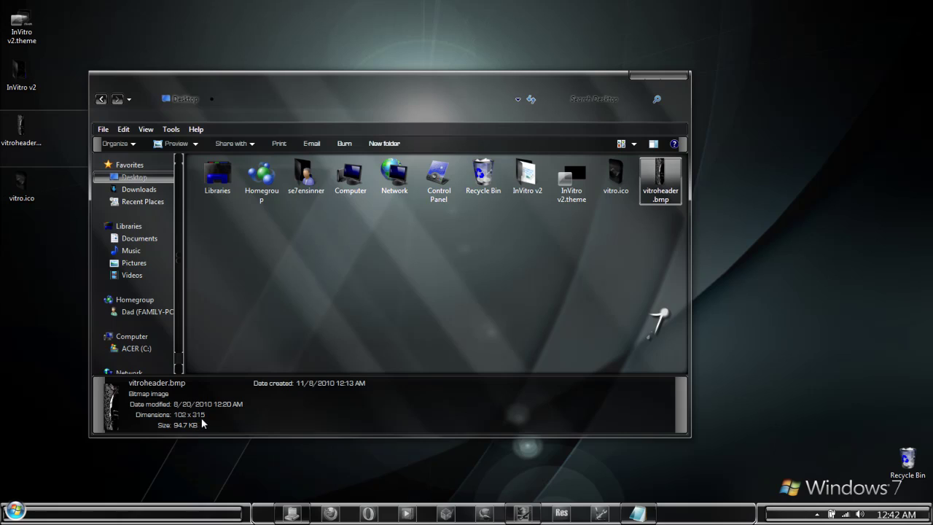
click(420, 295)
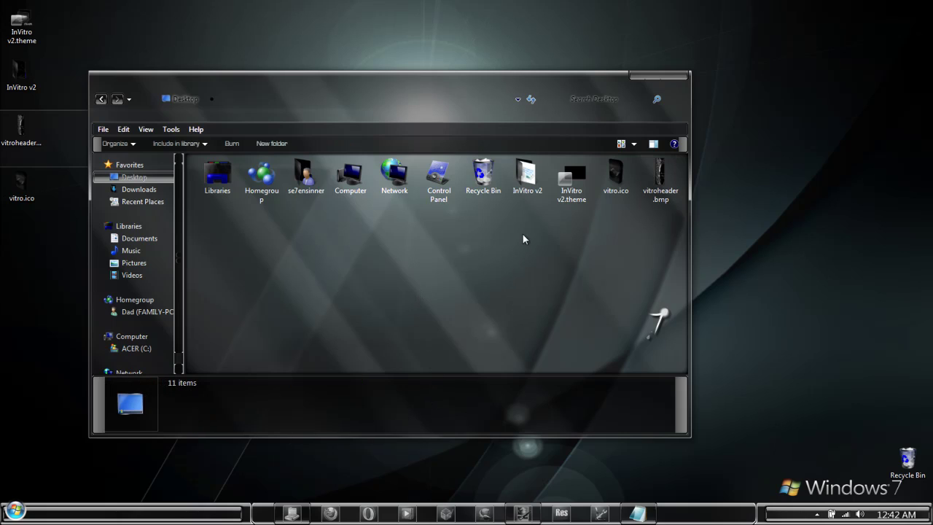
drag(525, 220, 572, 193)
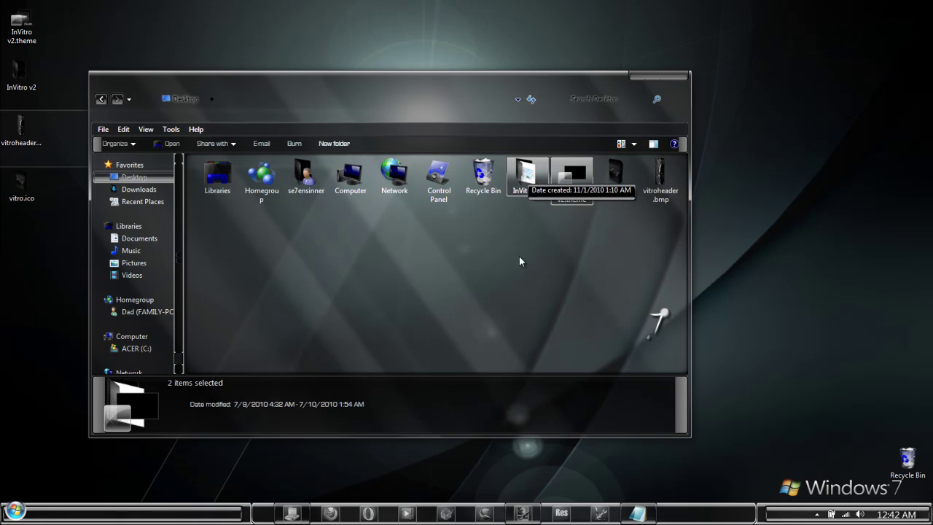
- Add the two selected files to an archive named In Vitro v2, set to Create SFX archive
right_click(539, 175)
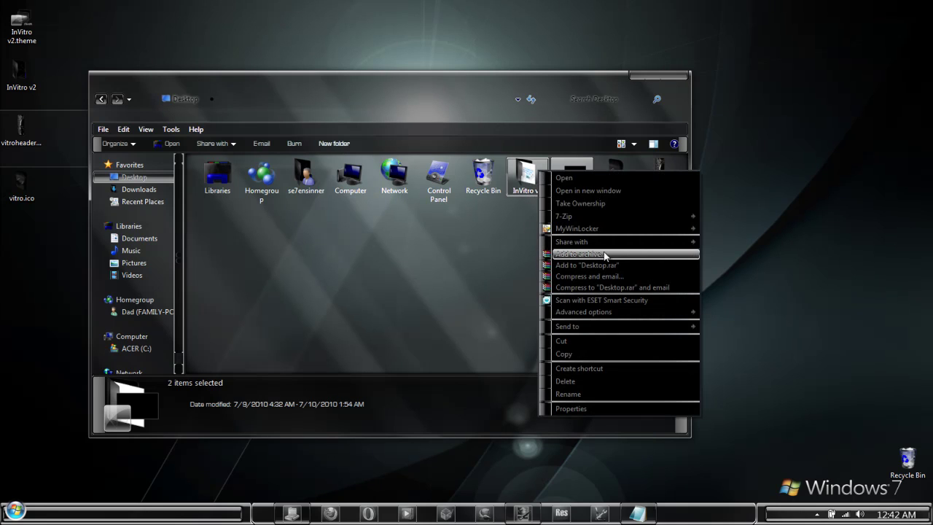
click(583, 254)
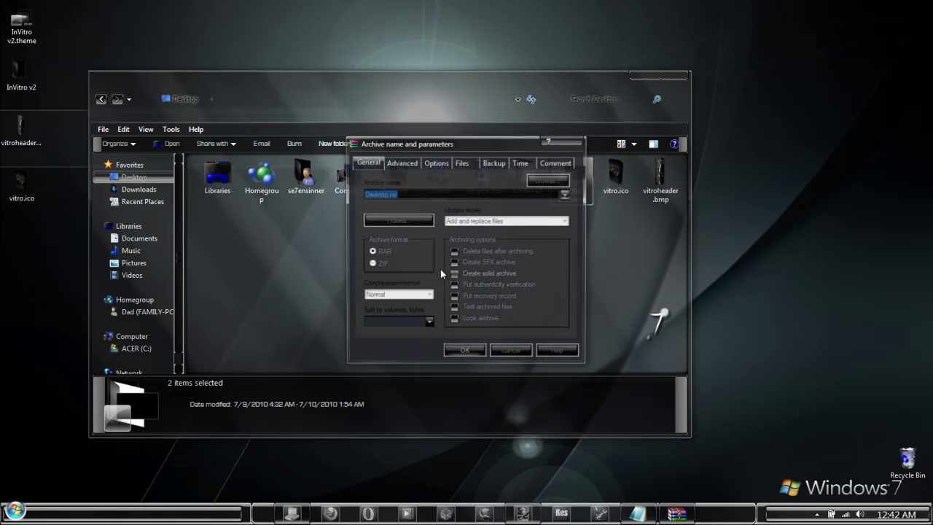
click(386, 194)
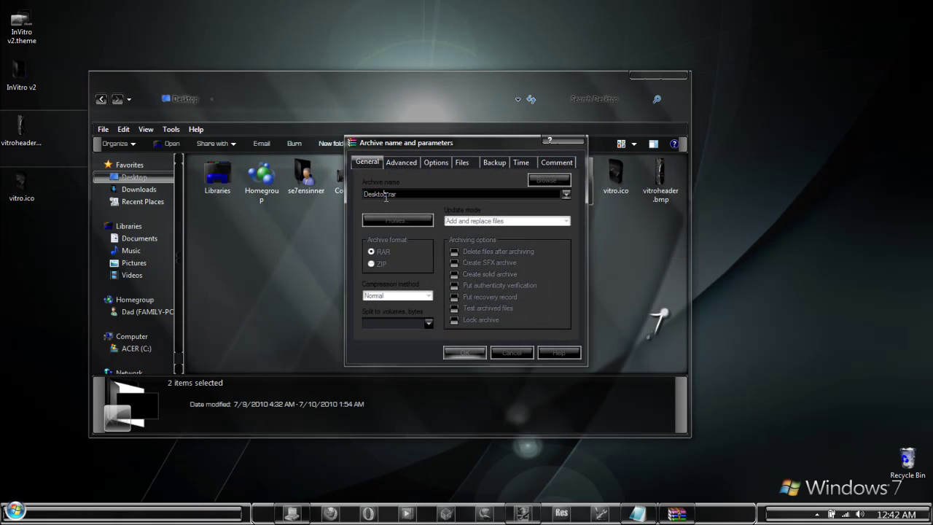
drag(387, 195, 355, 196)
key(BackSpace)
text(In Vitro v2)
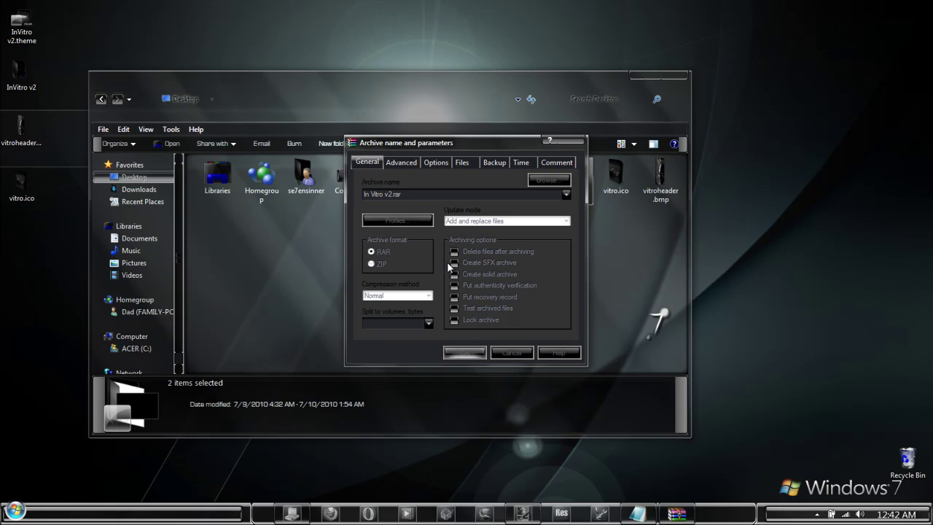
click(452, 264)
- Open the Advanced SFX options and bring up installer text.txt in Notepad beside them
click(403, 163)
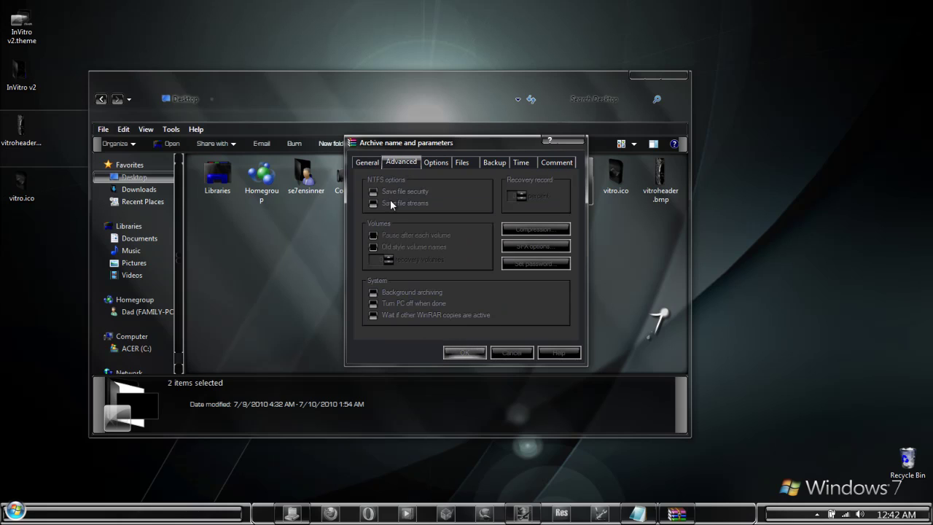
click(532, 247)
drag(479, 188, 455, 131)
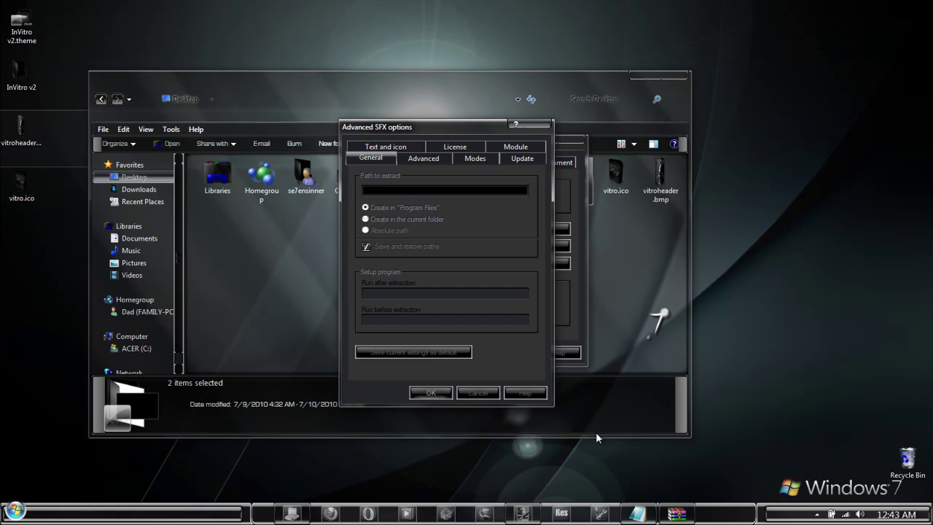
click(638, 513)
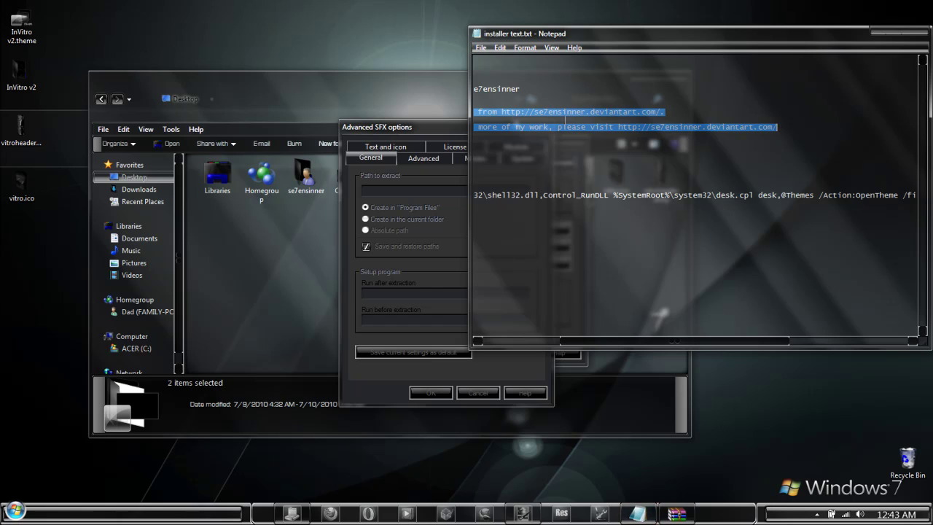
- Copy C:\Windows\Resources\Themes from the notes and paste it as the SFX Path to extract
click(510, 340)
click(540, 78)
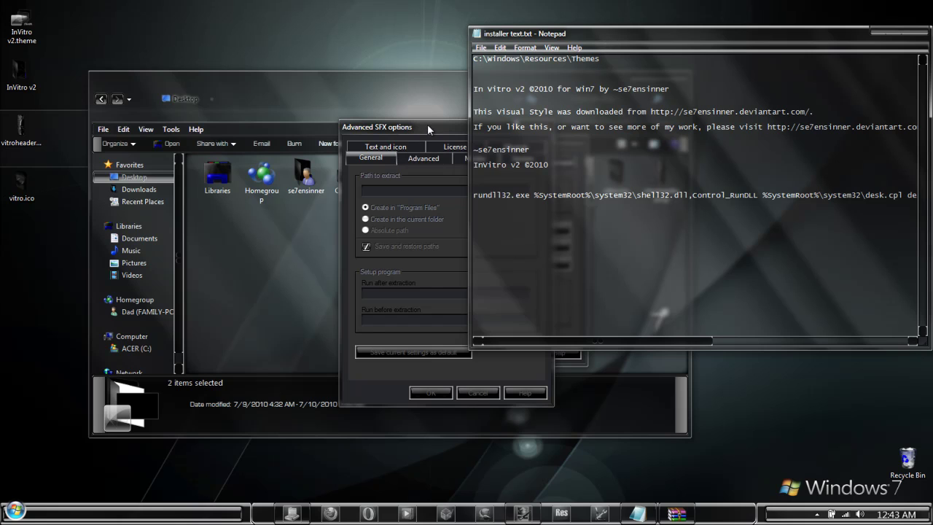
drag(427, 124, 318, 33)
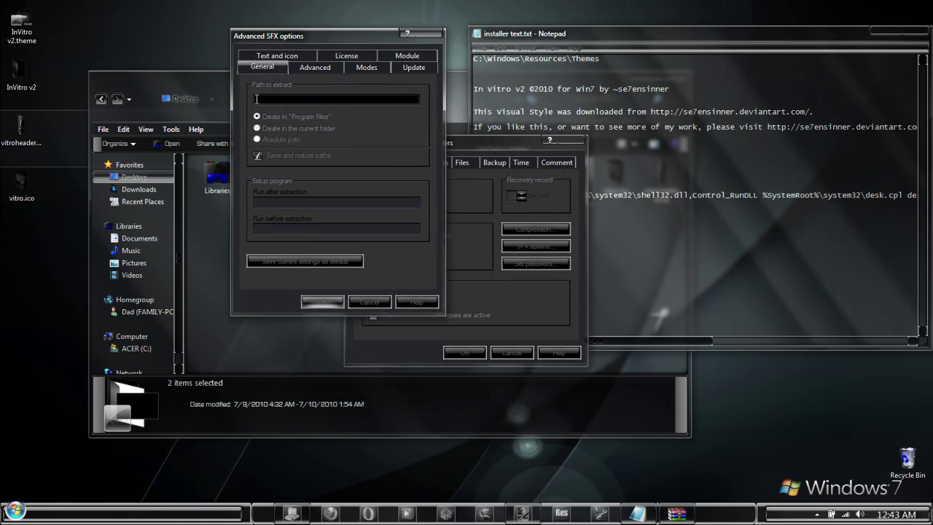
click(301, 105)
drag(604, 63, 475, 59)
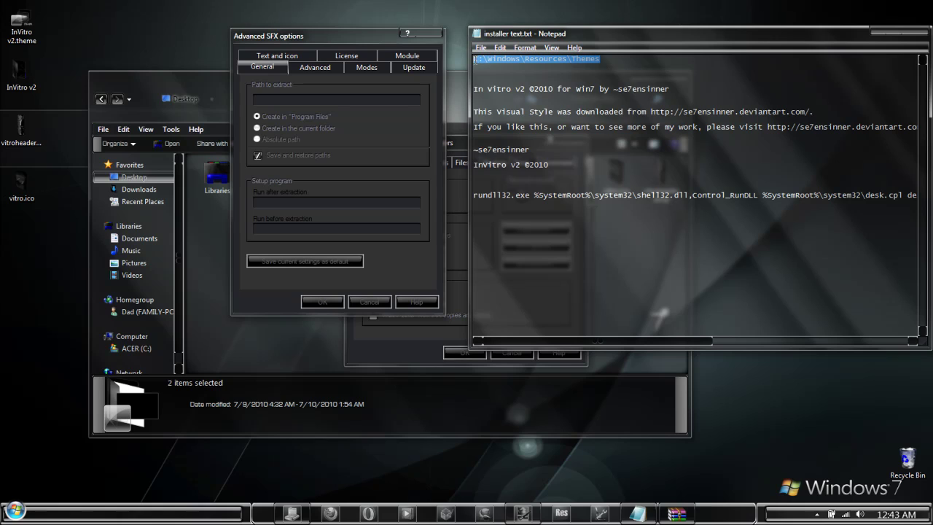
right_click(475, 59)
click(500, 95)
click(328, 97)
right_click(328, 97)
click(361, 145)
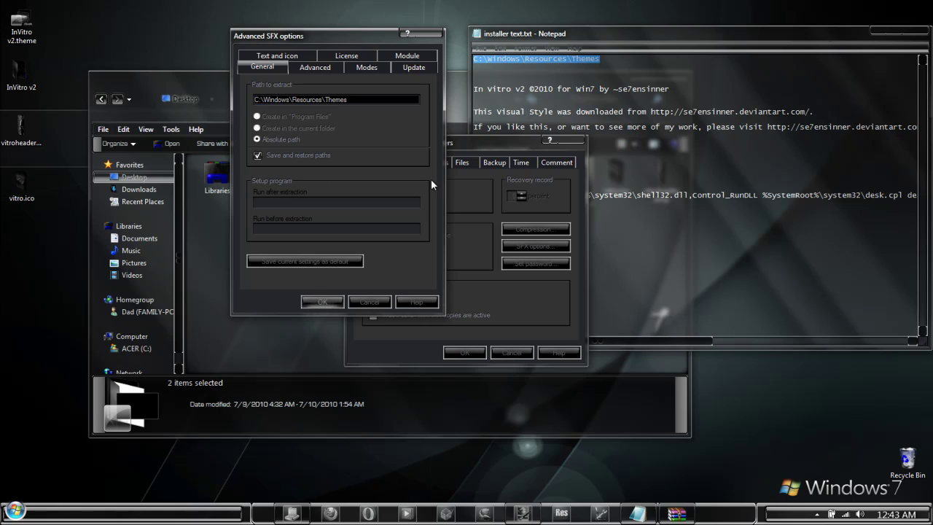
- Copy the rundll32 desk.cpl OpenTheme command from the notes into Run after extraction
click(635, 214)
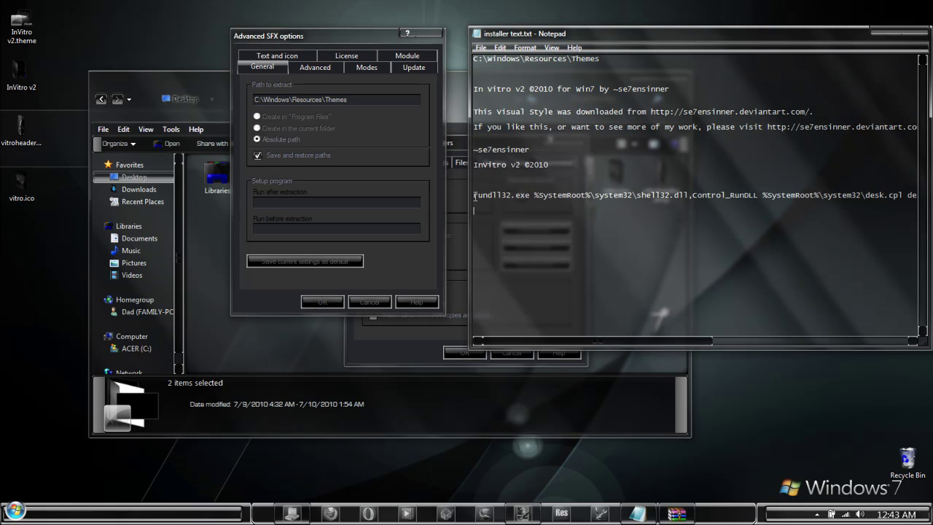
drag(475, 195, 918, 196)
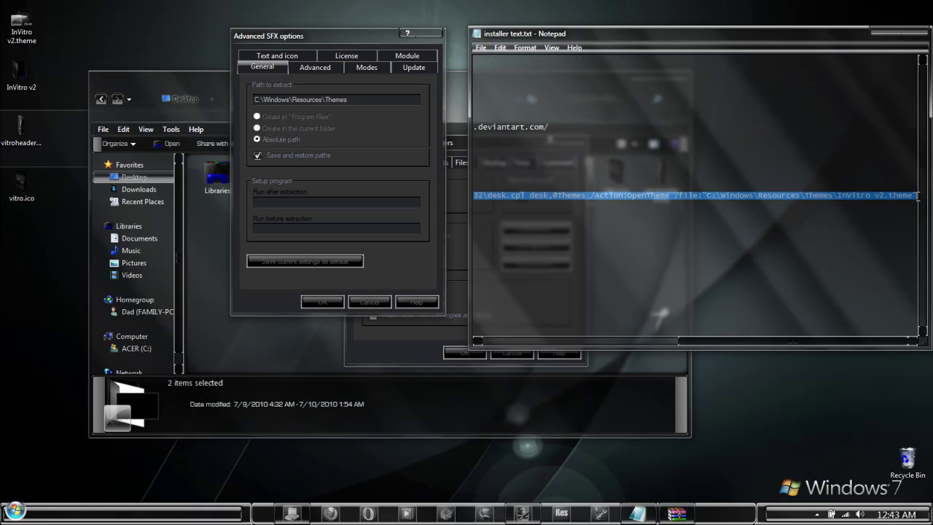
right_click(919, 196)
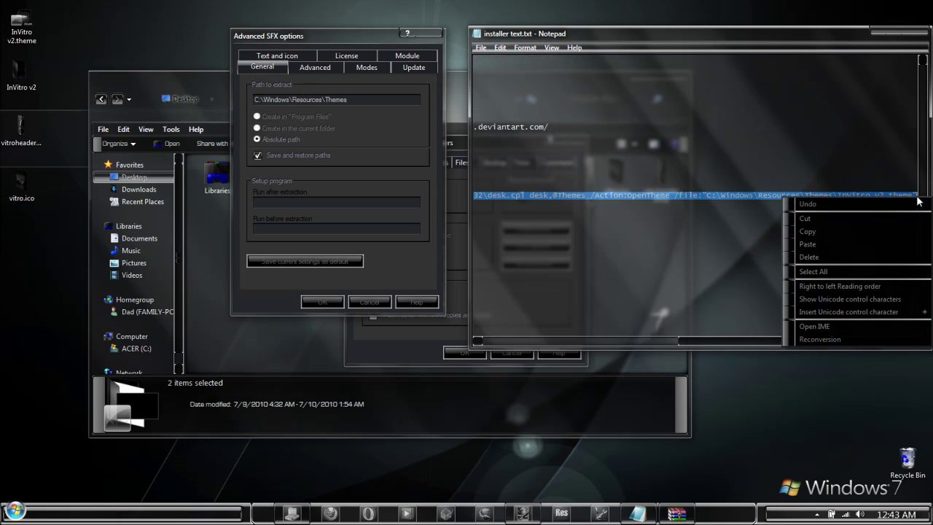
click(825, 233)
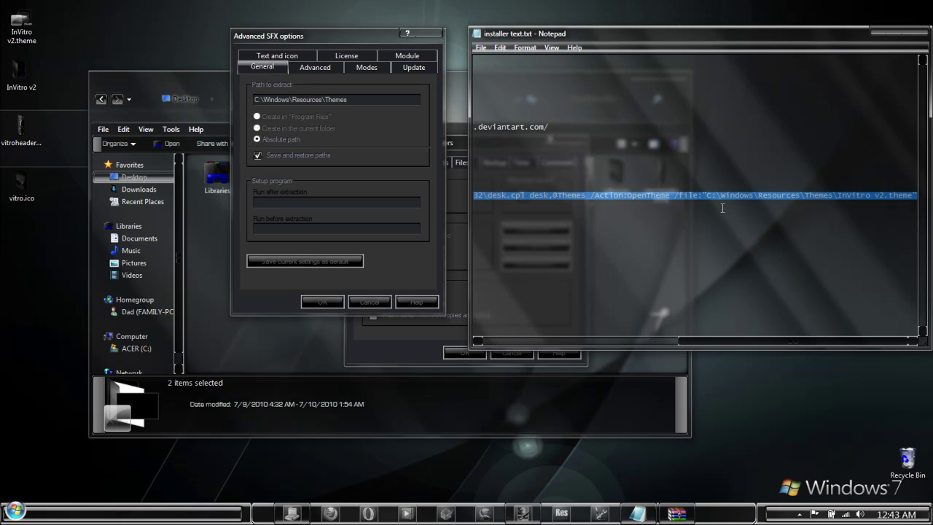
click(267, 202)
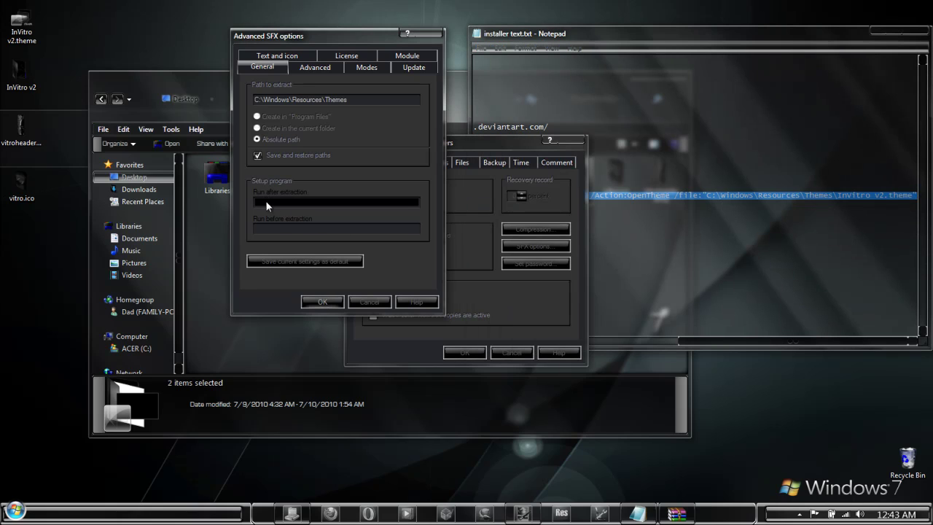
right_click(267, 204)
click(288, 257)
click(648, 199)
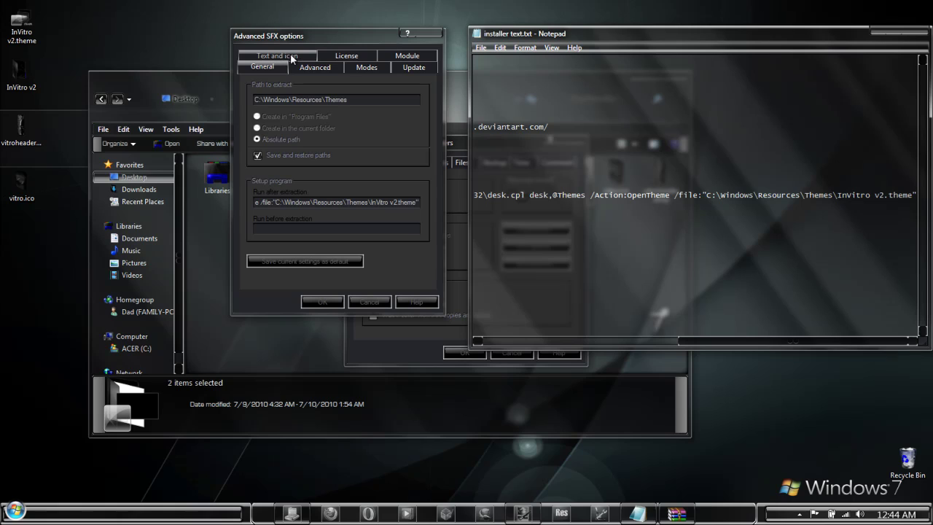
- On the Text and icon settings, set Title of SFX window to the In Vitro v2 ©2010 line
click(260, 58)
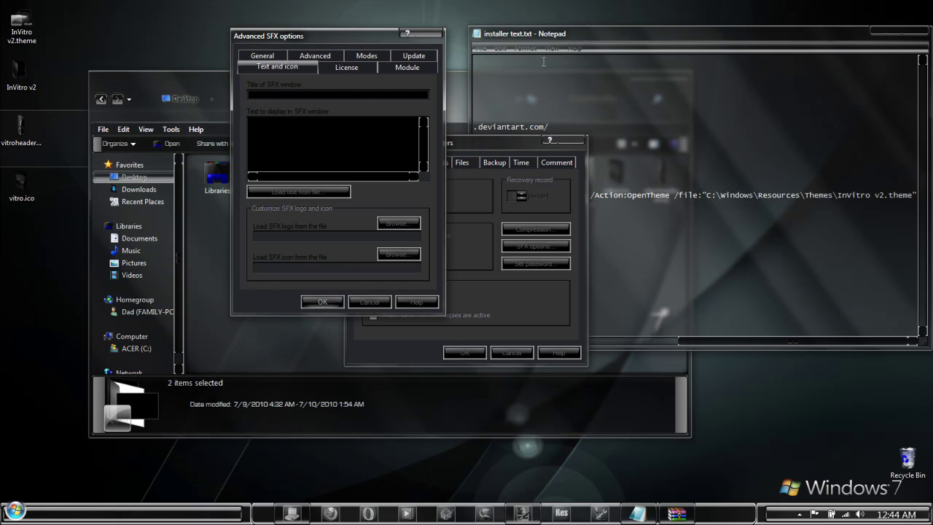
click(559, 32)
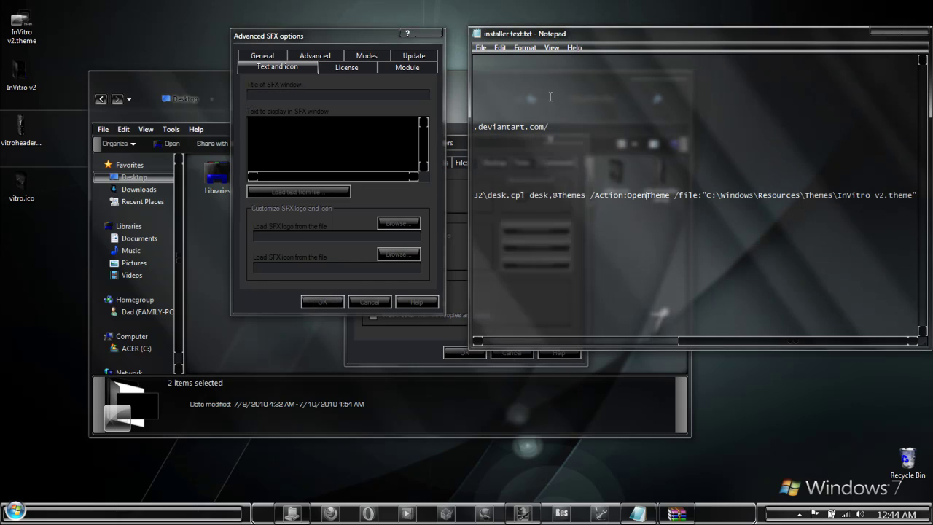
click(511, 341)
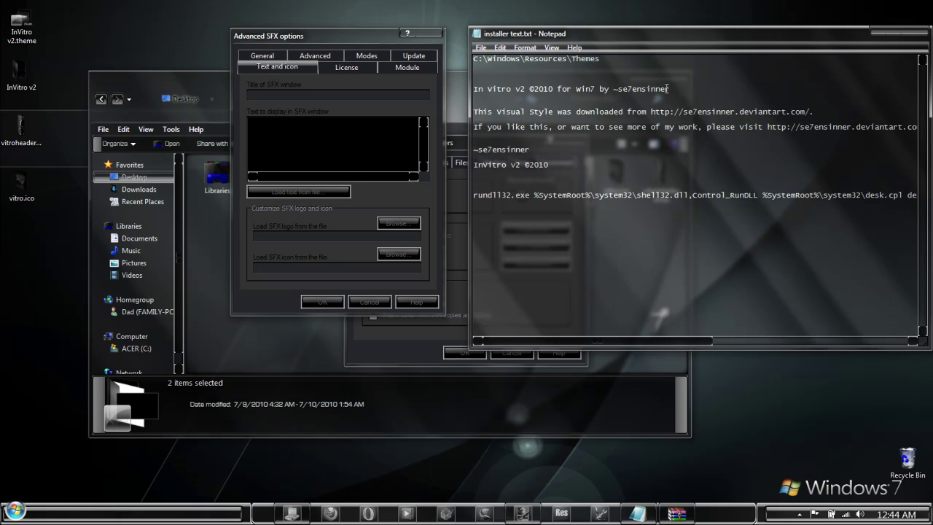
drag(674, 90, 593, 92)
key(Home)
key(shift+End)
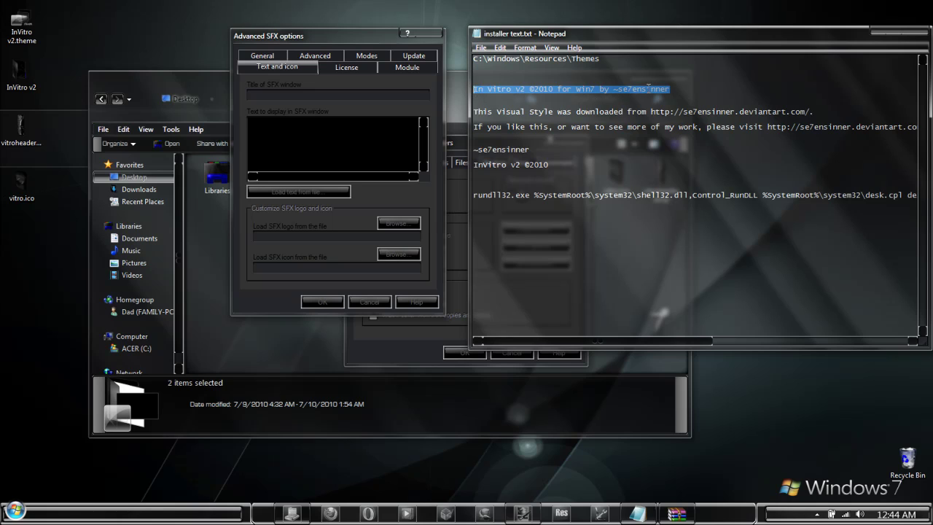
right_click(509, 89)
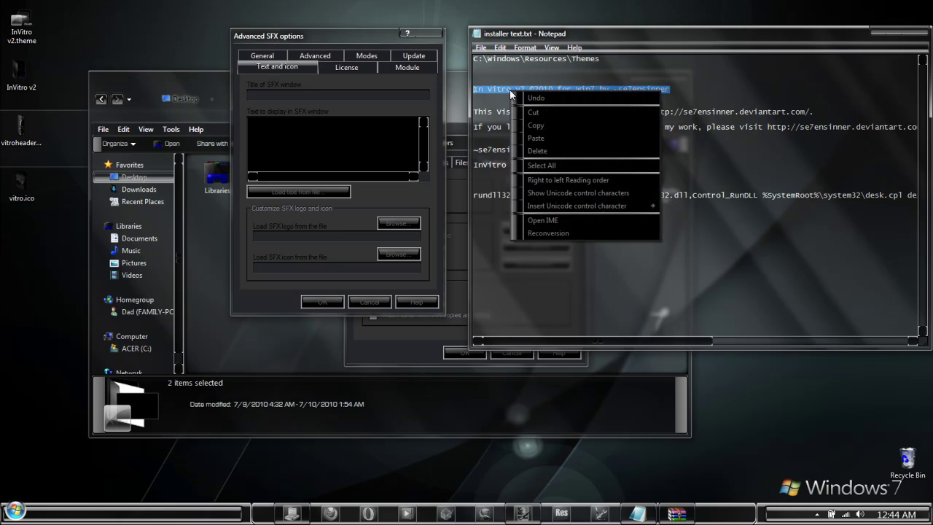
click(561, 128)
click(292, 94)
right_click(292, 94)
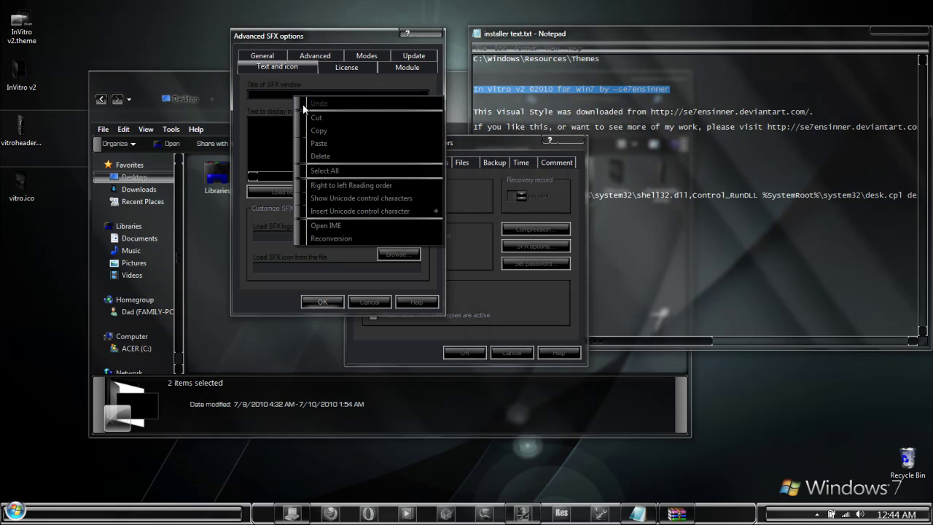
click(319, 142)
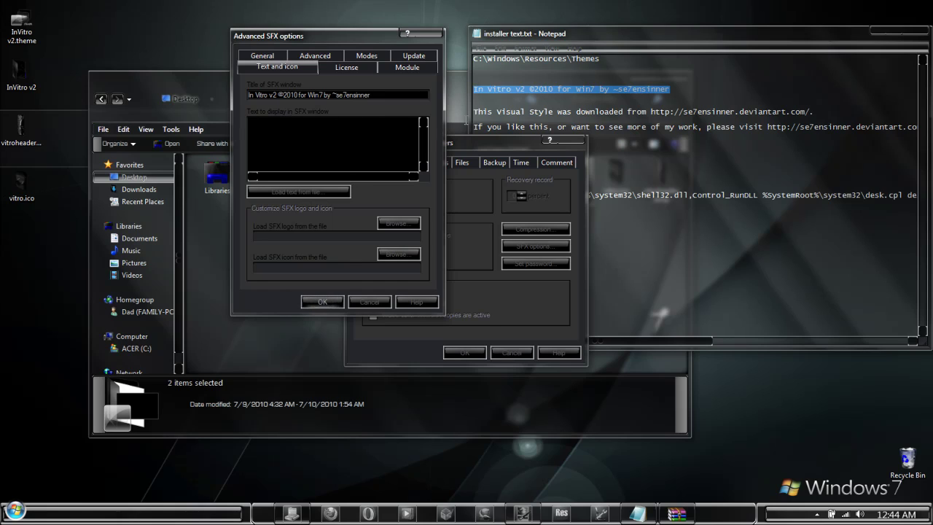
- Paste the two download and website credit lines from the notes into Text to display
click(475, 111)
drag(475, 112, 773, 134)
drag(877, 133, 909, 127)
right_click(760, 124)
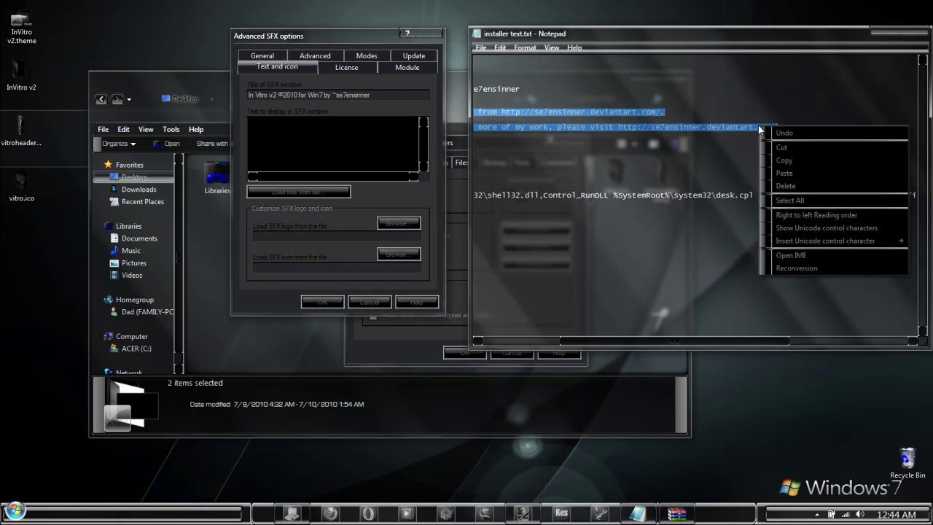
click(777, 158)
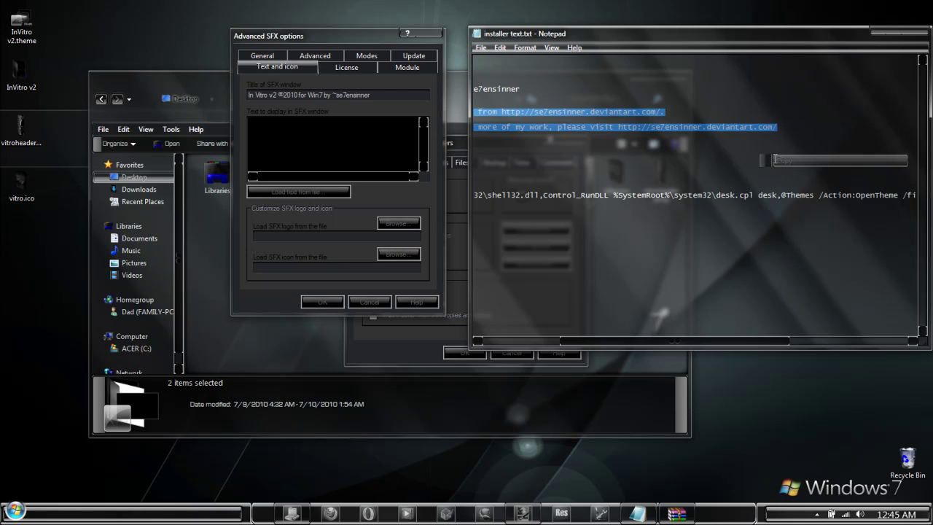
click(254, 127)
right_click(254, 127)
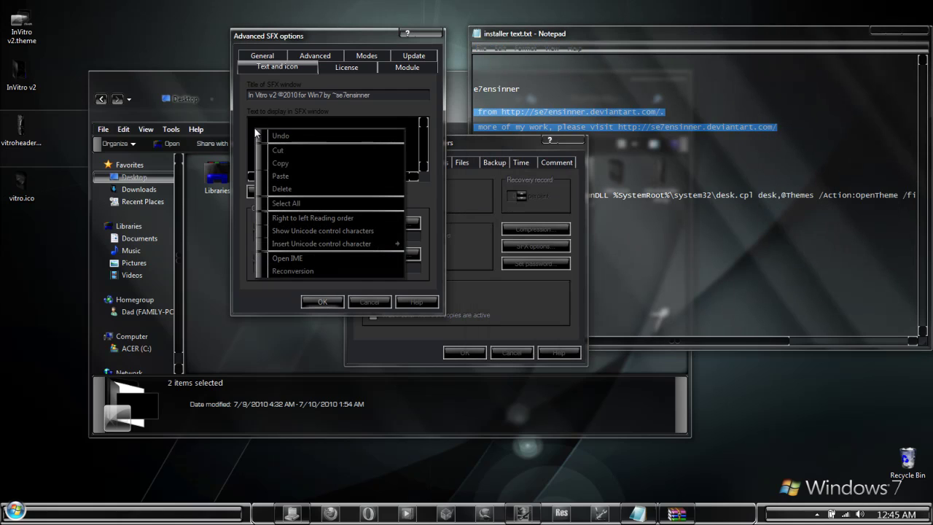
click(280, 176)
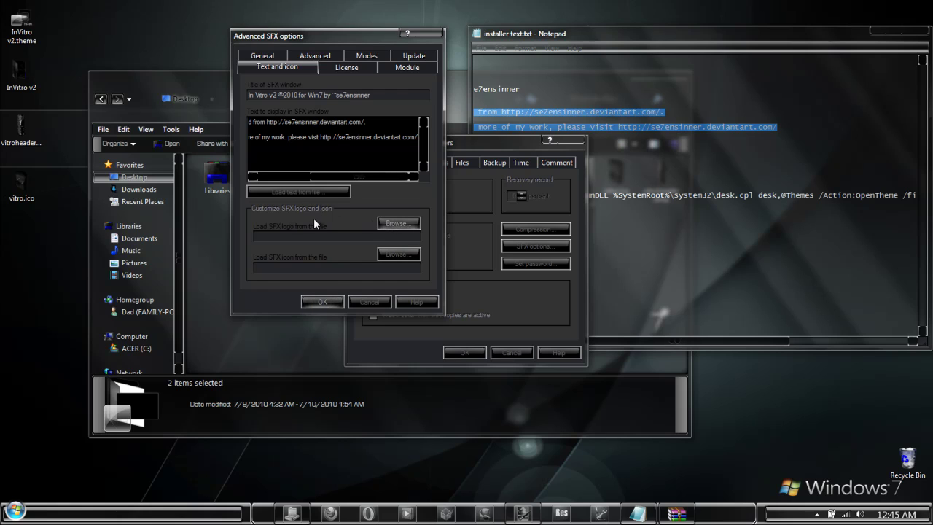
- Load vitroheader.bmp from the Desktop as the SFX logo
click(395, 224)
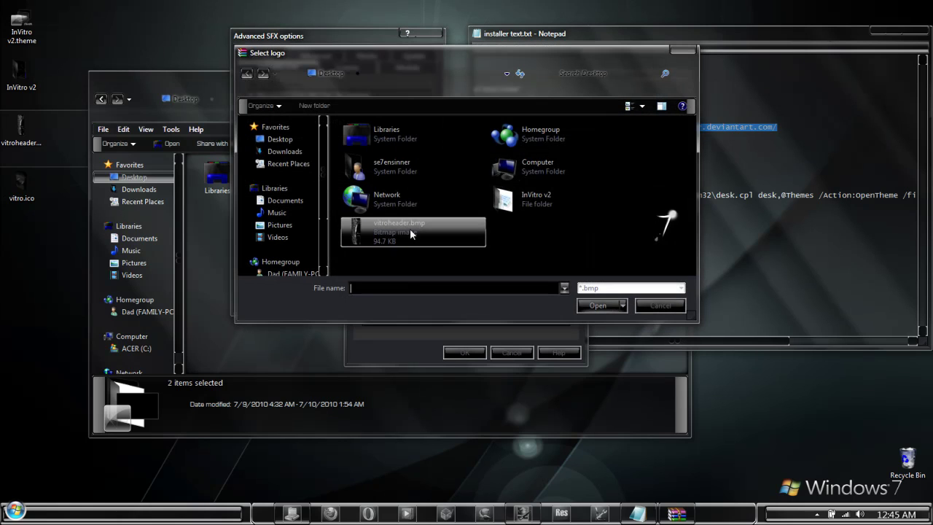
click(414, 233)
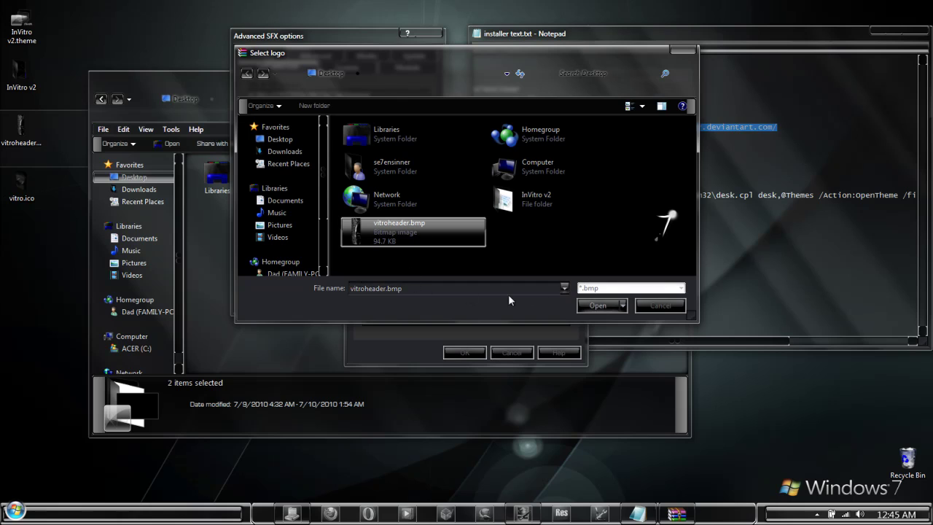
click(583, 303)
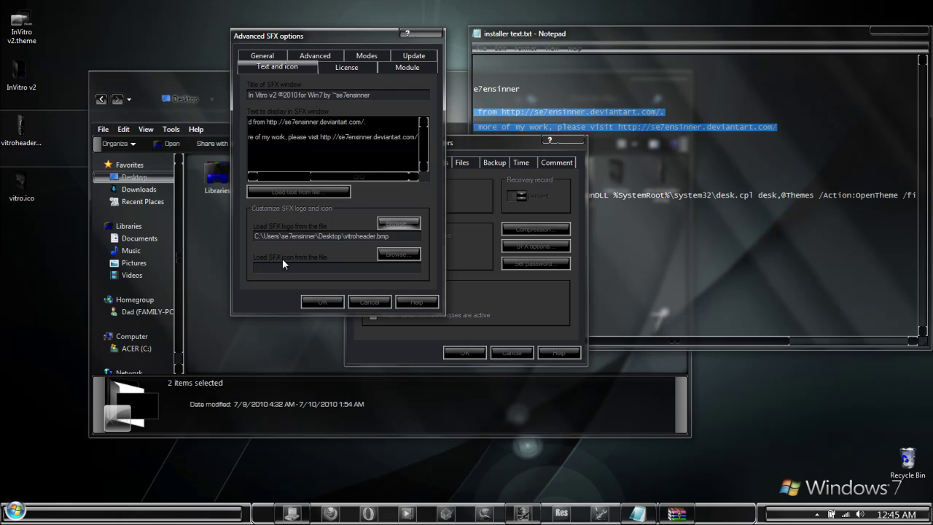
- Load vitro.ico from the Desktop as the SFX icon
click(400, 257)
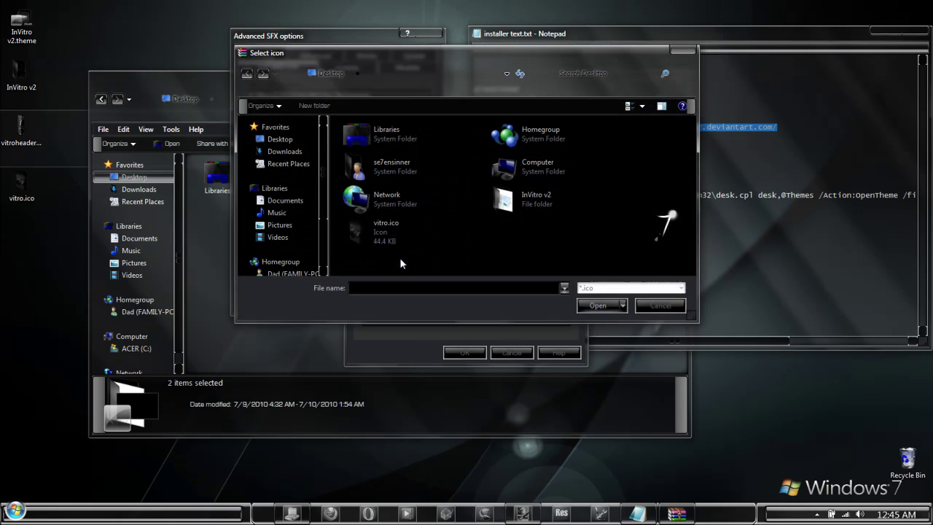
click(387, 243)
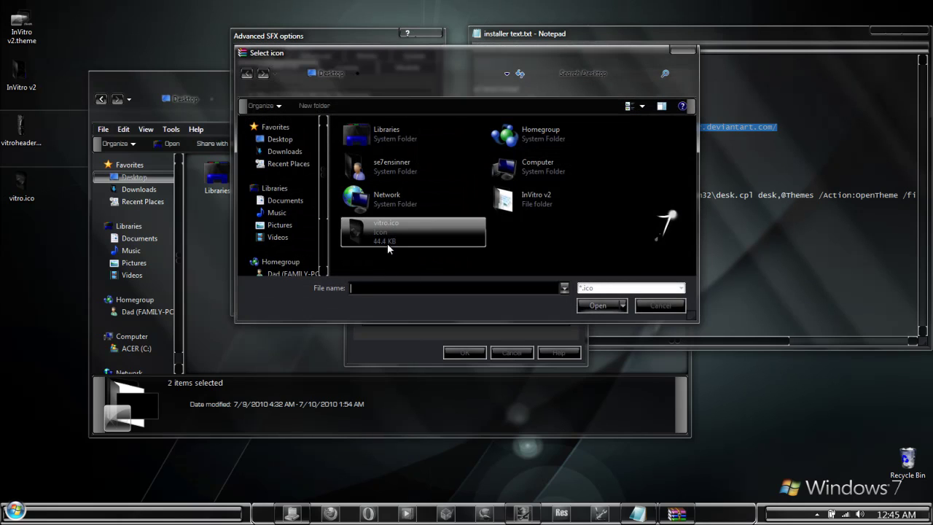
click(593, 306)
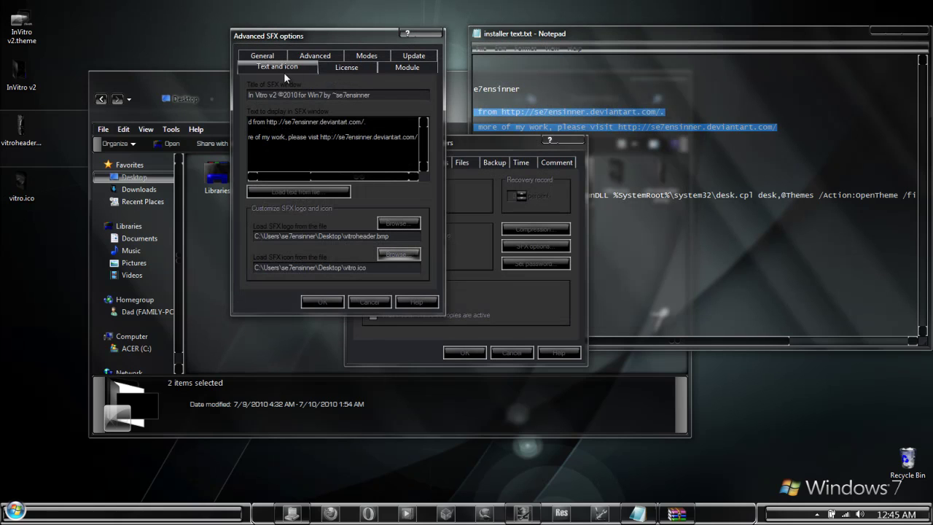
- On the License settings, set the license window title to the In Vitro v2 ©2010 line
click(344, 69)
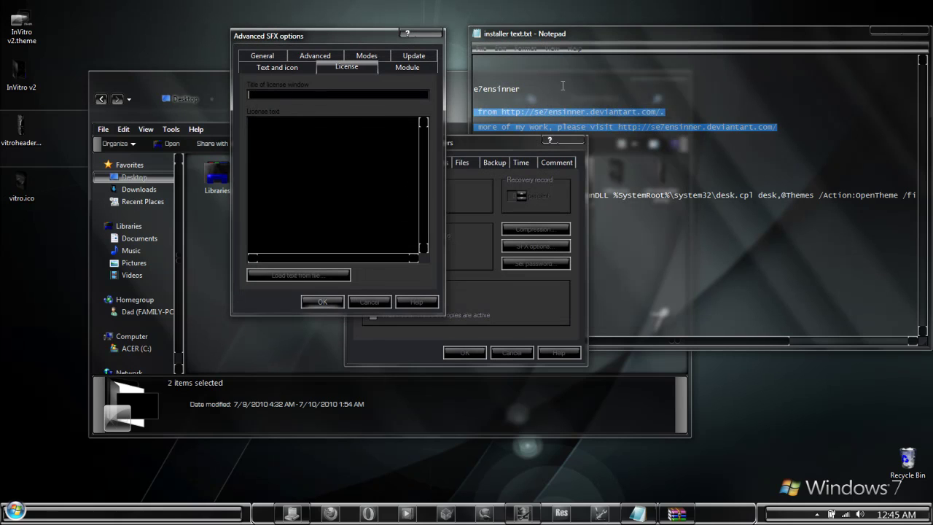
click(562, 84)
drag(672, 89, 475, 93)
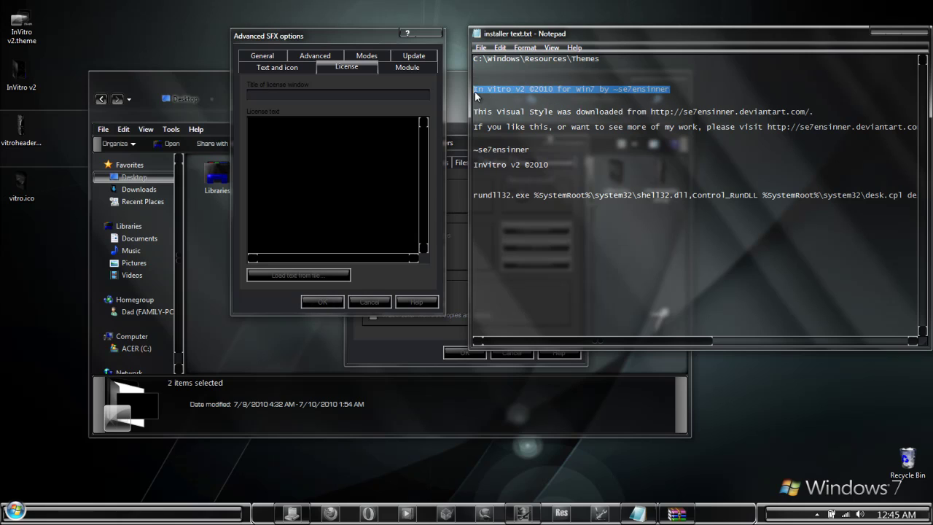
right_click(476, 93)
click(502, 128)
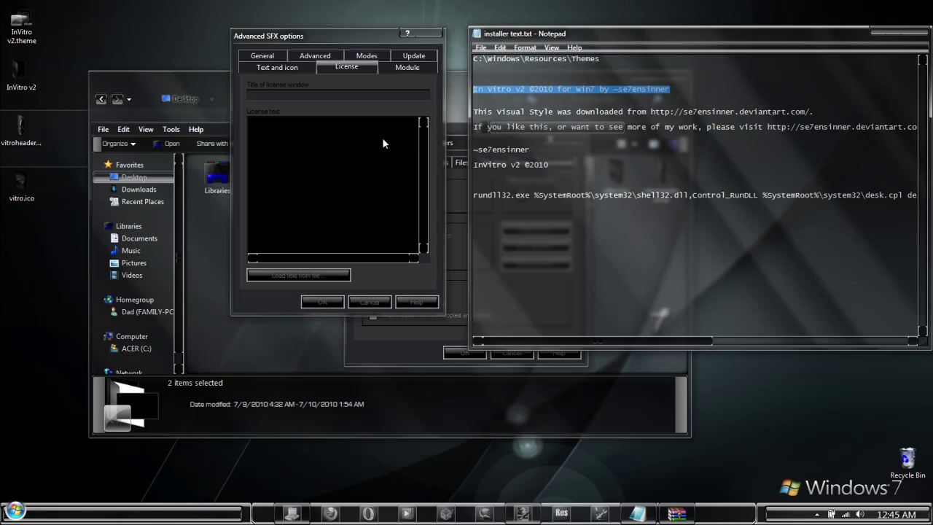
click(293, 94)
right_click(293, 93)
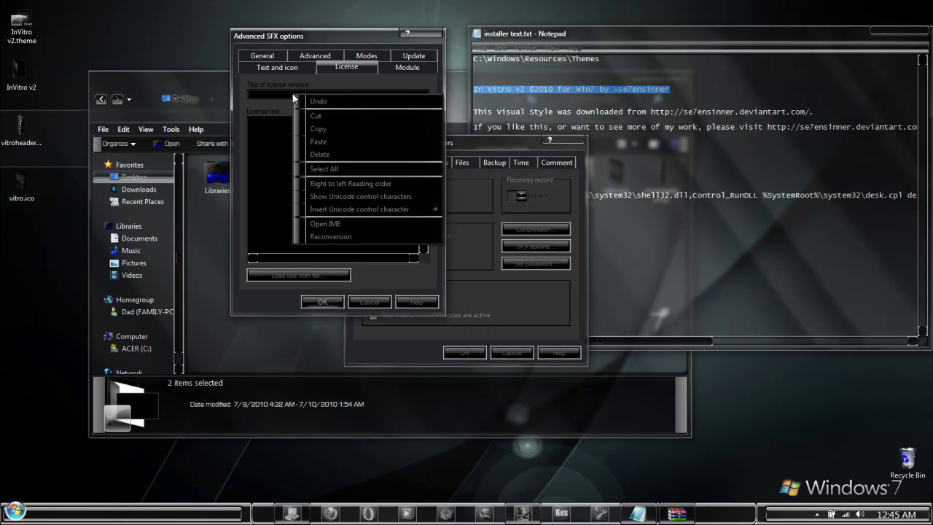
click(319, 141)
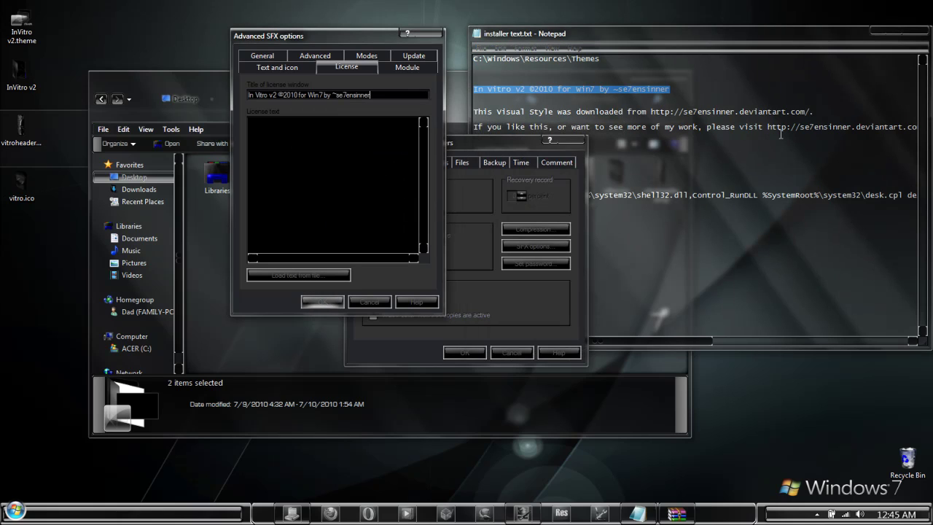
- Paste the two download and website credit lines into the License text box
drag(474, 110, 777, 128)
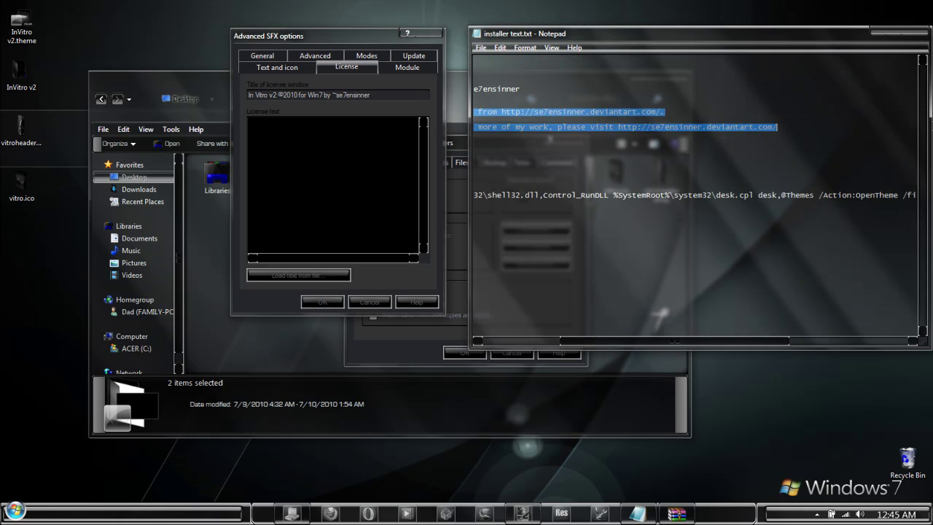
right_click(767, 131)
click(788, 167)
click(291, 185)
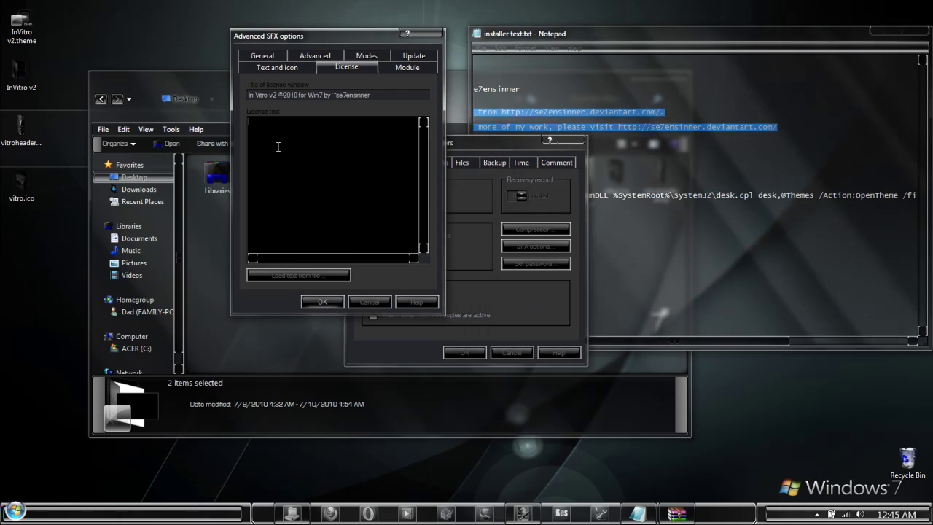
right_click(278, 146)
click(321, 195)
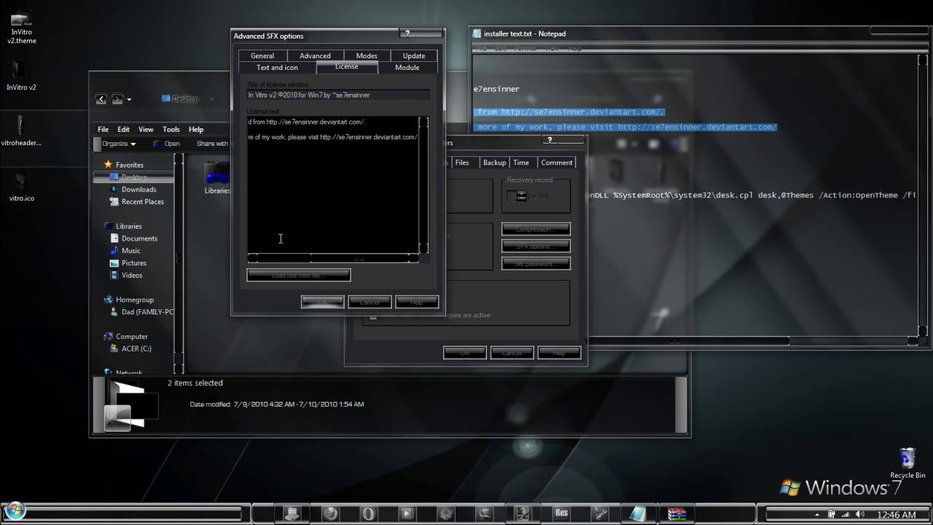
- Confirm both dialogs to build In Vitro v2.exe, close Notepad, and select the new file
click(323, 301)
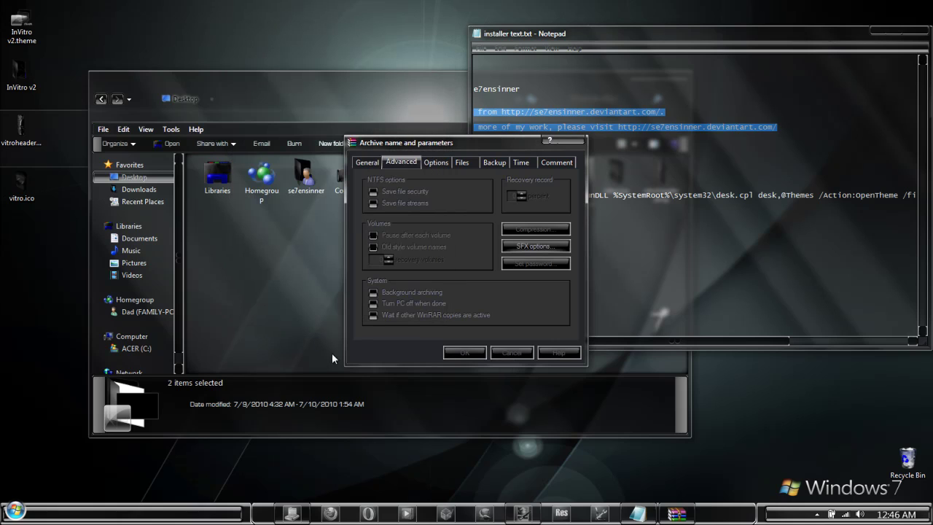
click(470, 353)
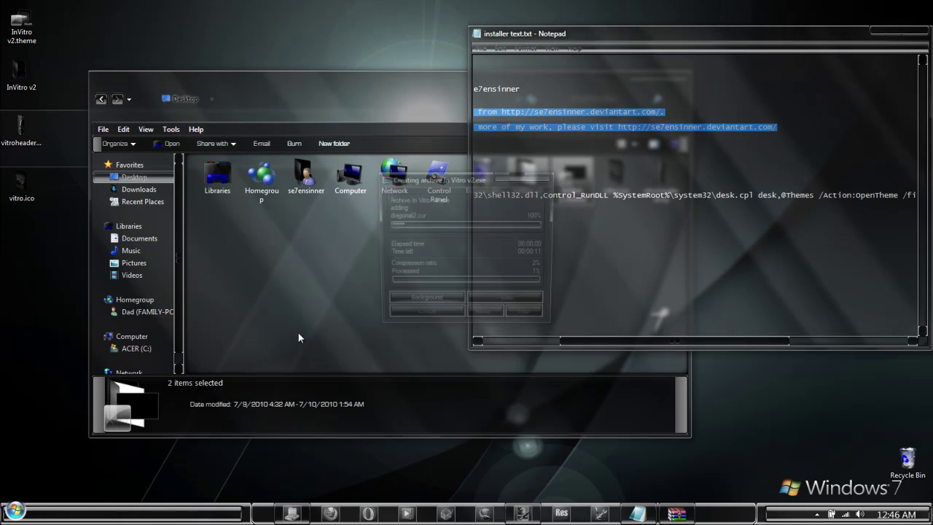
click(890, 37)
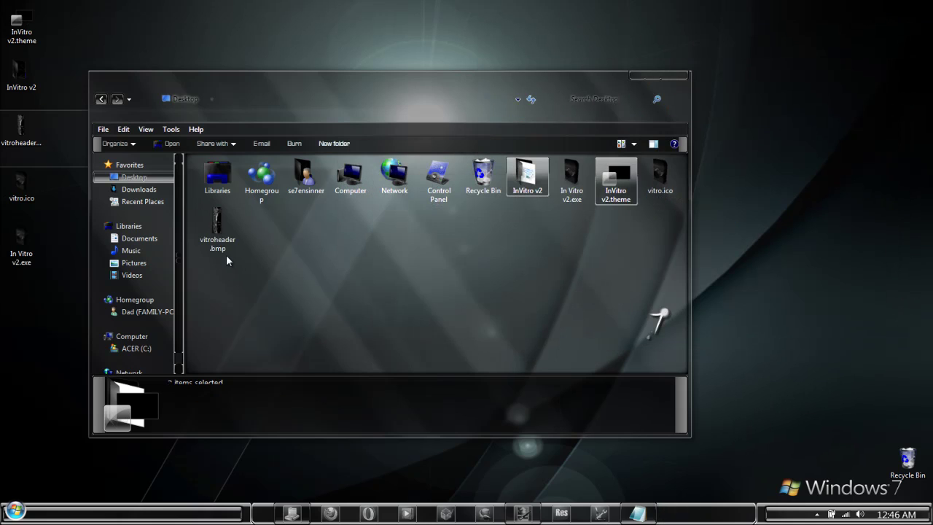
click(575, 199)
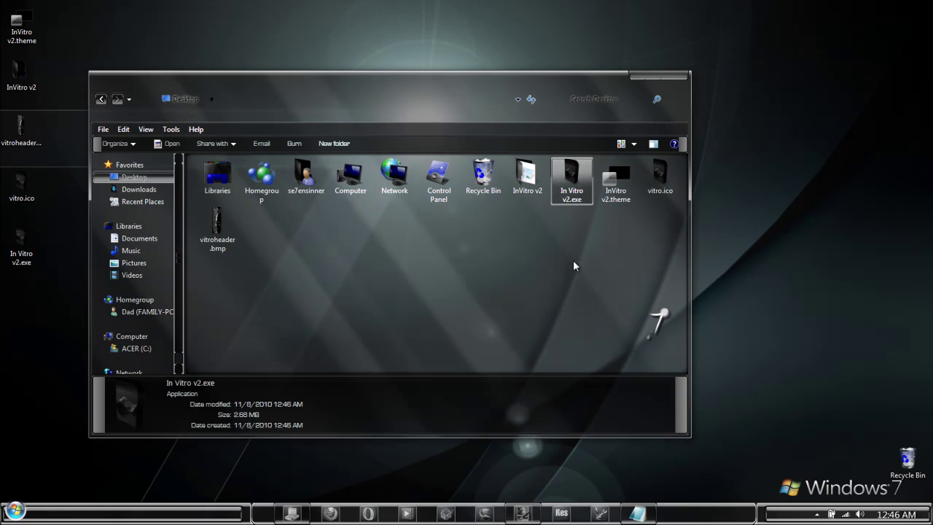
- Run In Vitro v2.exe, accept its license, and install the theme files into C:\Windows\Resources\Themes
double_click(573, 183)
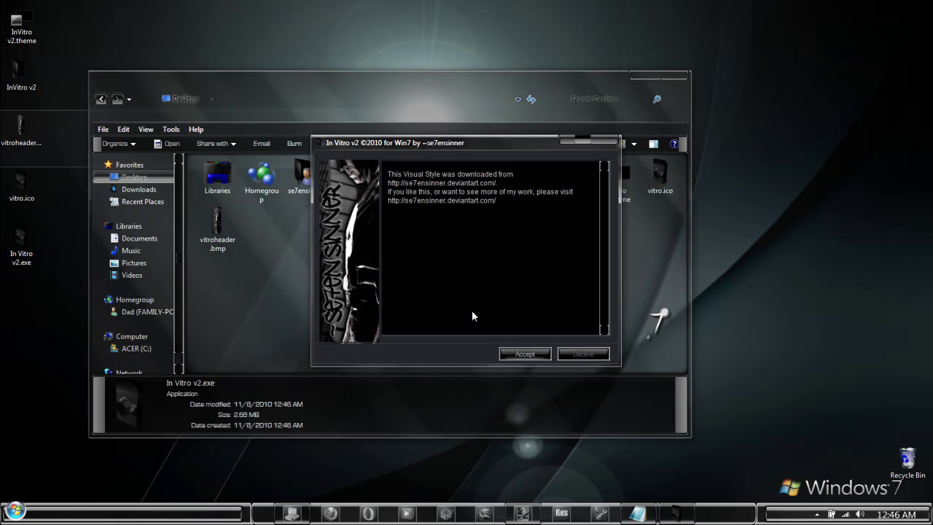
click(521, 353)
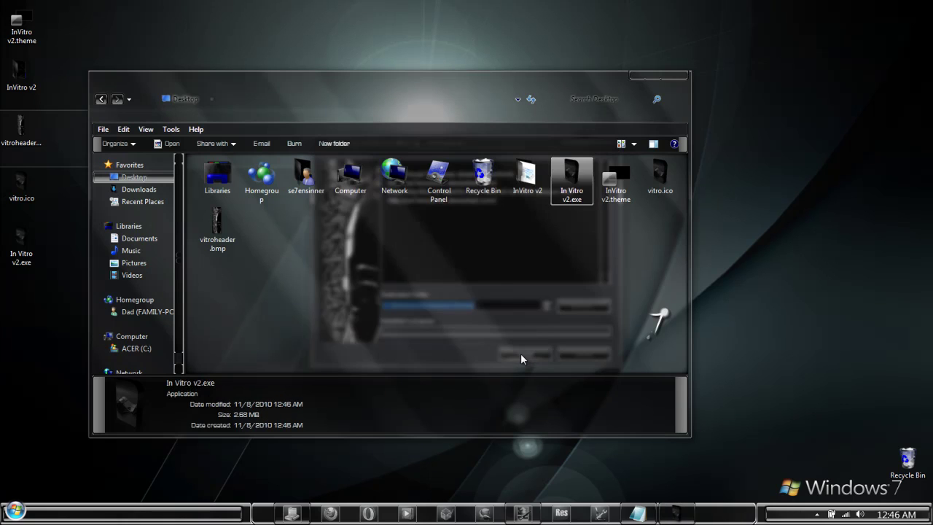
click(640, 78)
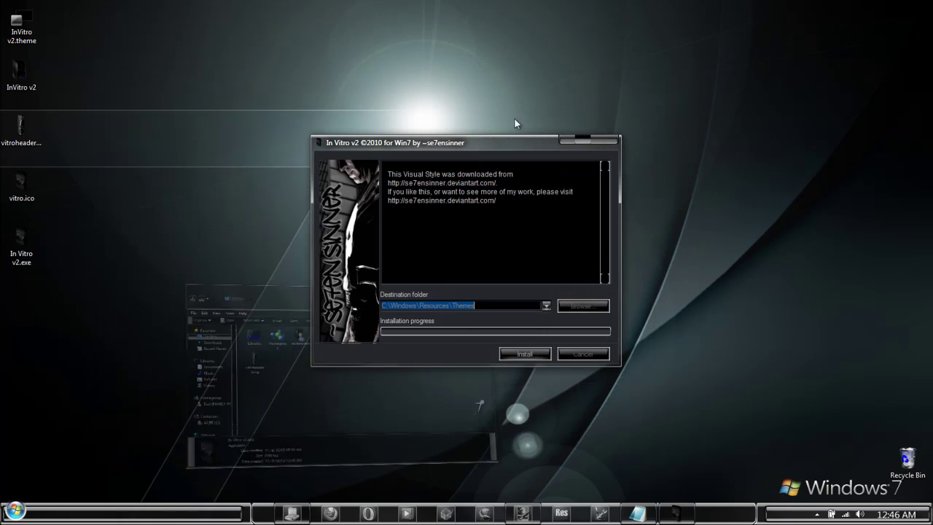
click(521, 354)
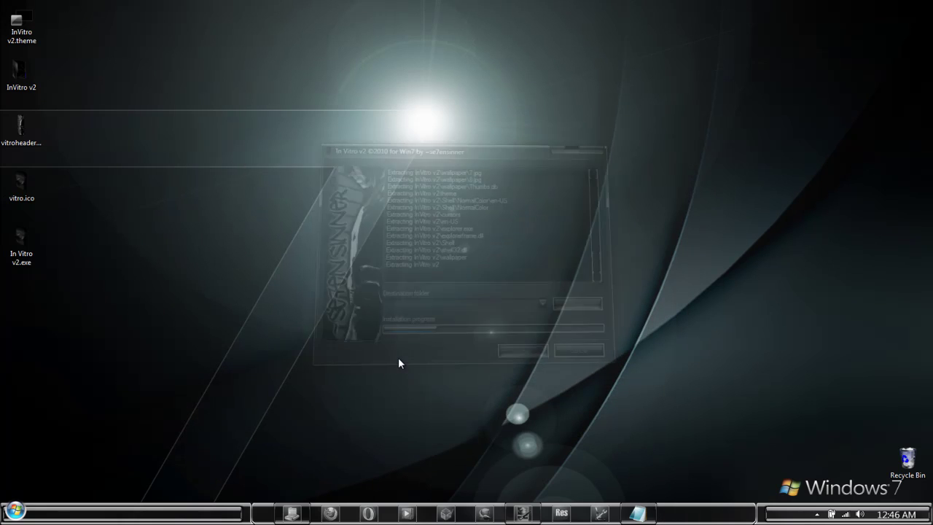